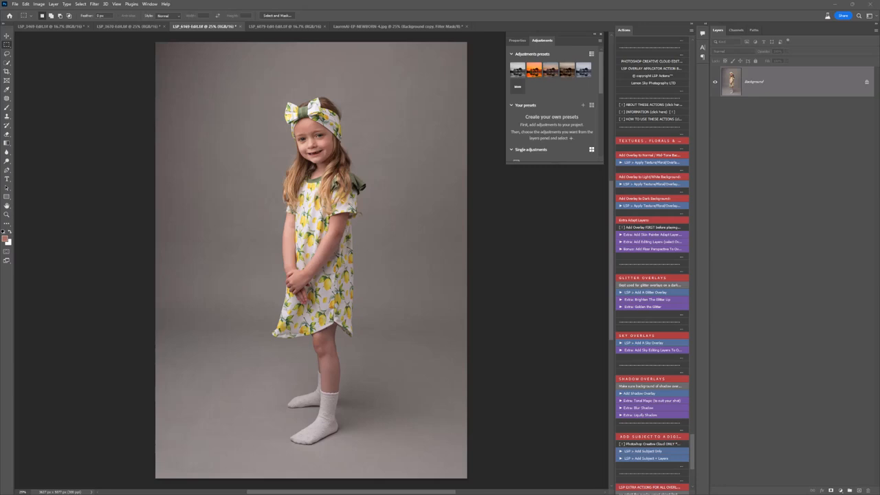
Place the LAUREN AI TEXTURE-4 image as an embedded layer and scale it proportionally to cover the full width of the photo.
left_click(14, 4)
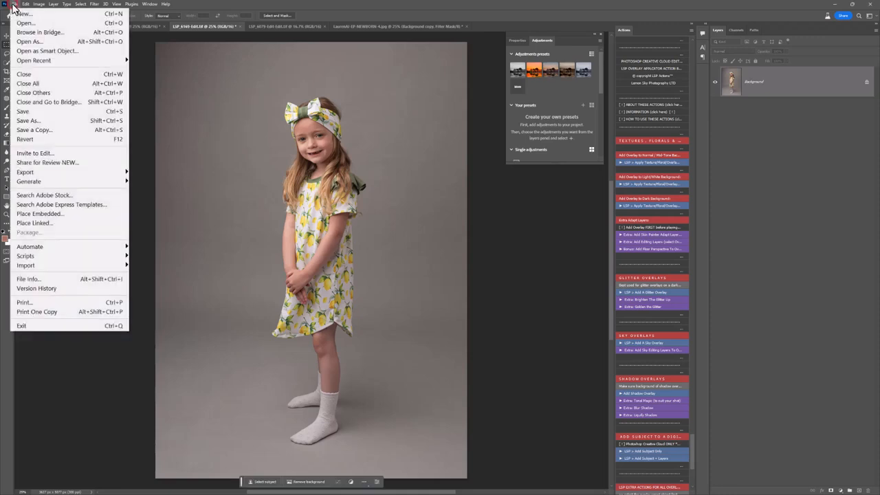
left_click(65, 217)
double_click(426, 116)
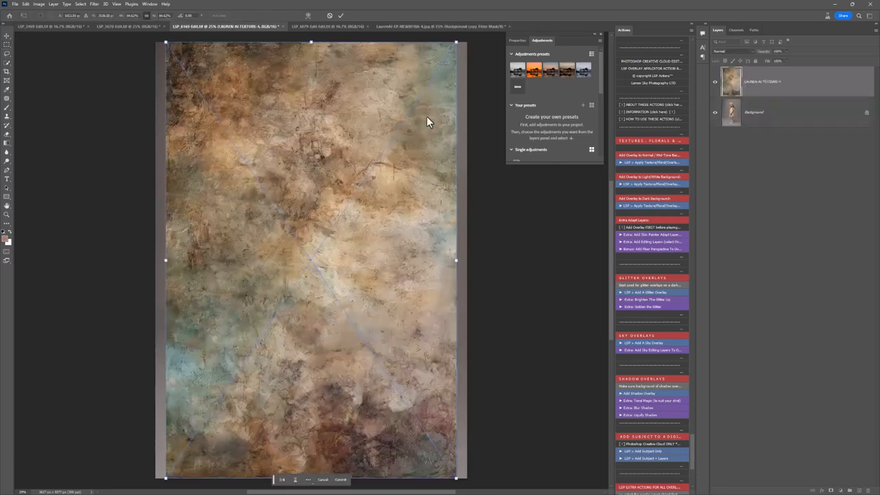
left_click_drag(269, 241, 261, 246)
left_click_drag(448, 259, 466, 259)
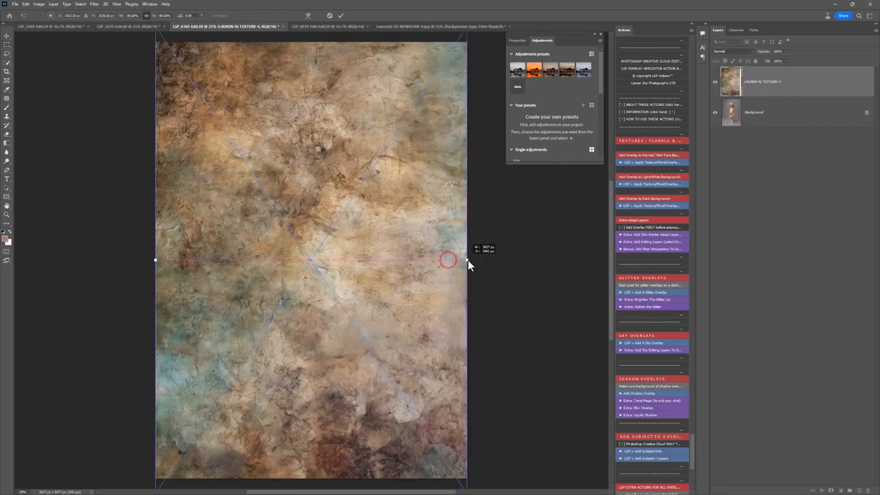
key("Return")
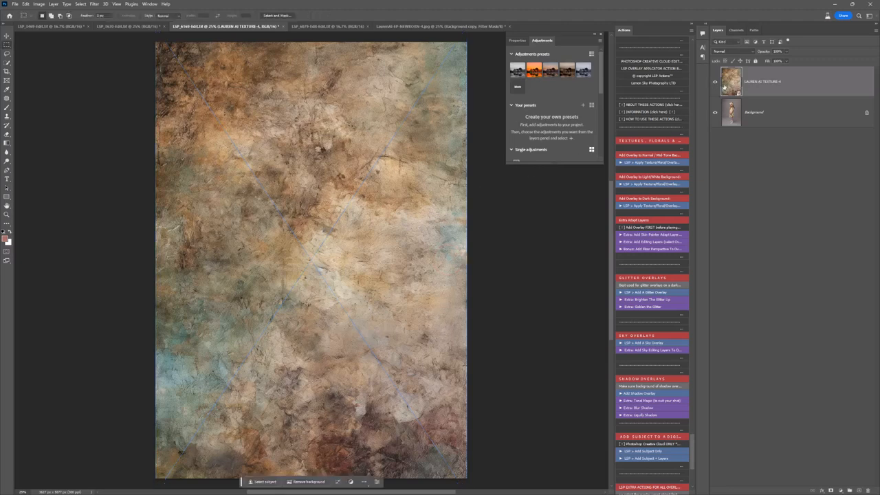
Set the texture layer's blend mode to Soft Light.
left_click(724, 53)
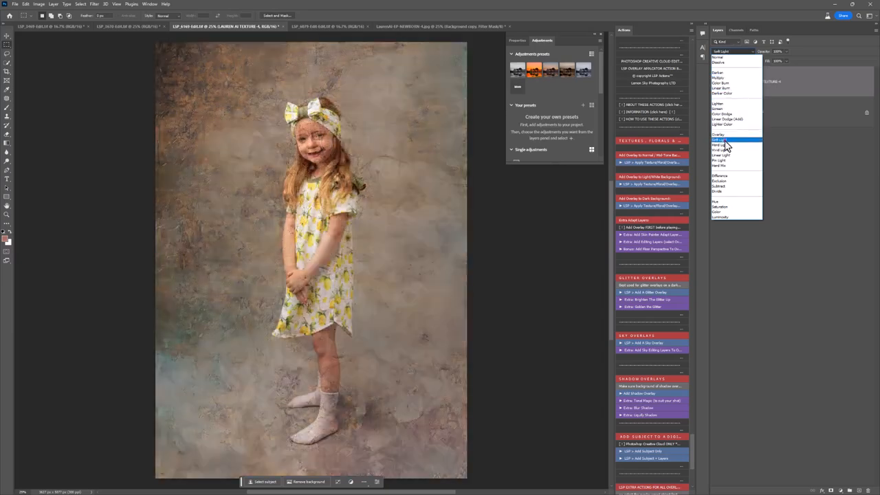
left_click(724, 140)
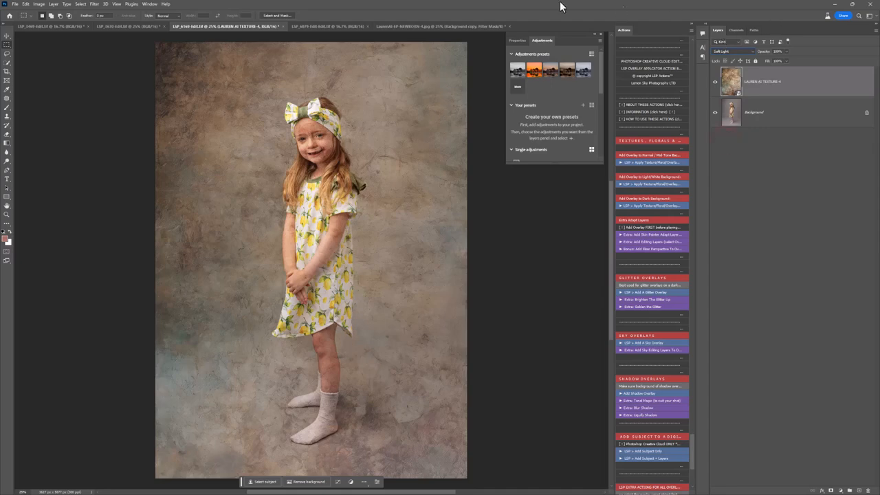
left_click(149, 4)
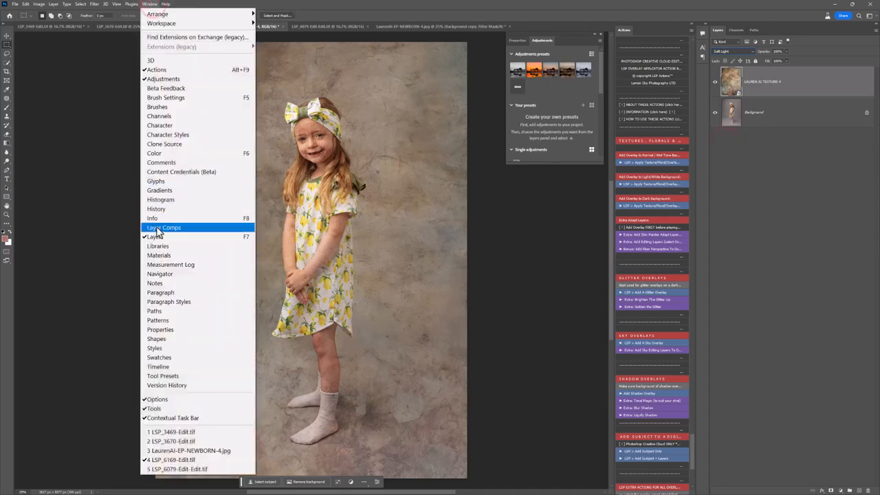
left_click(152, 5)
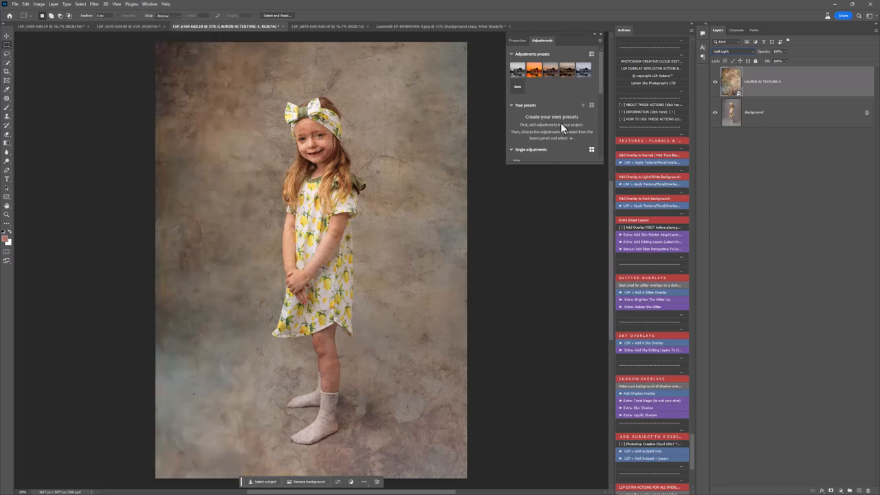
left_click(731, 51)
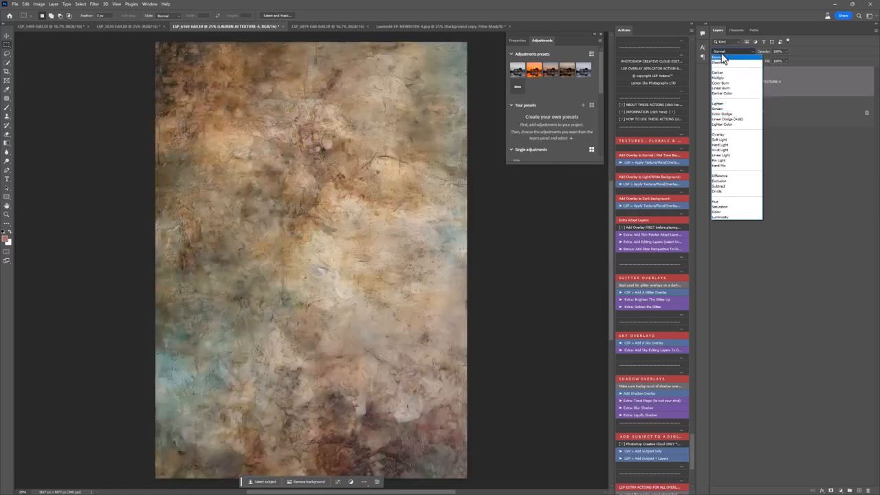
left_click(721, 52)
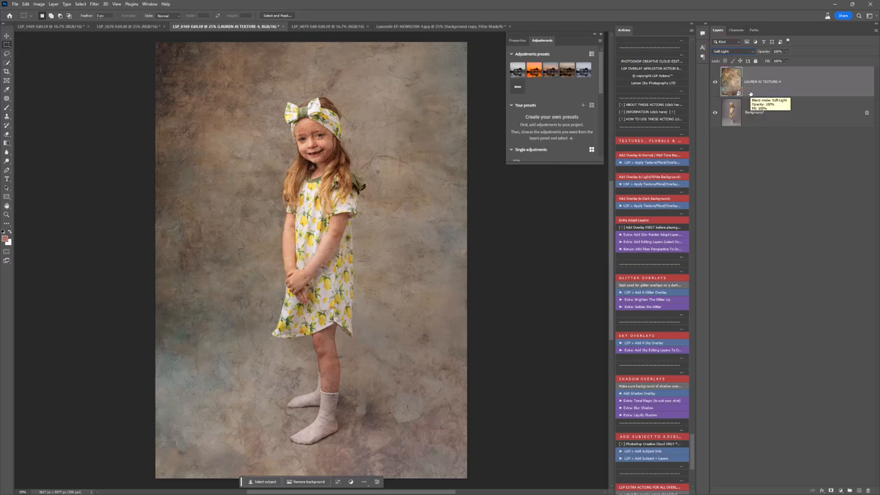
Add a layer mask to the texture layer and brush black over the girl to remove the texture from her.
left_click(830, 490)
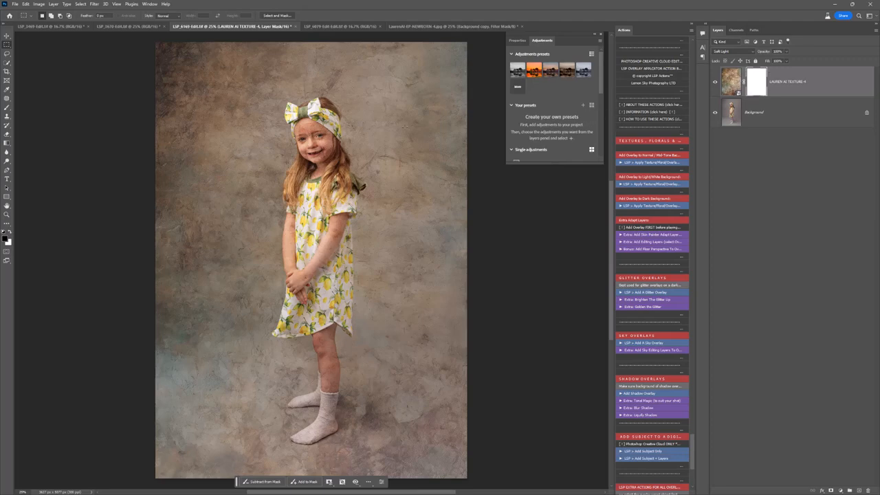
left_click(7, 107)
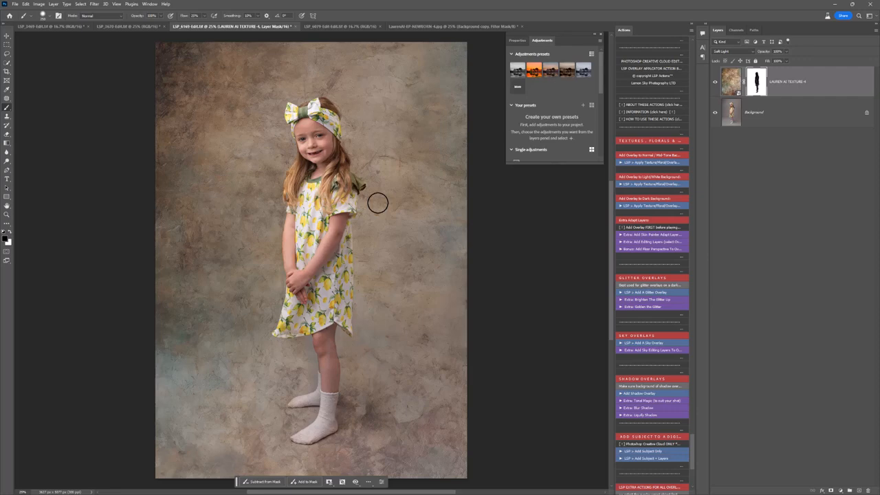
left_click_drag(764, 62, 787, 62)
Add a Hue/Saturation adjustment layer above the texture layer and clip it to the texture.
left_click(796, 80)
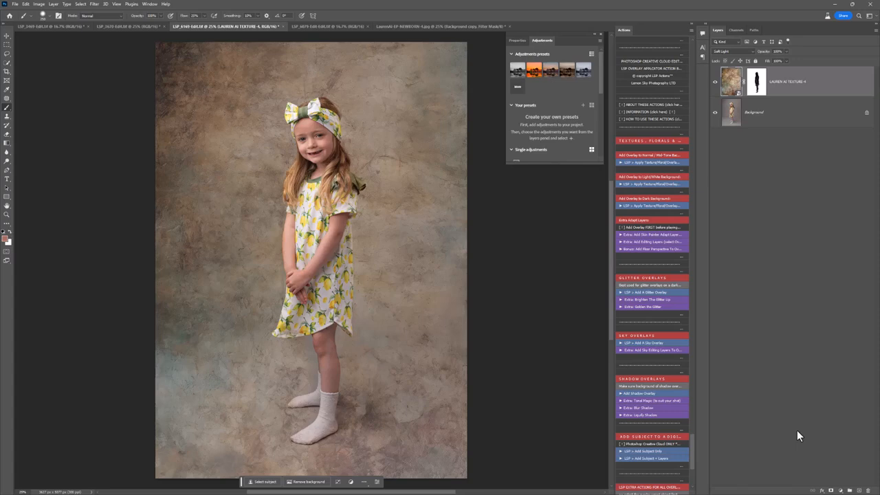
left_click(840, 490)
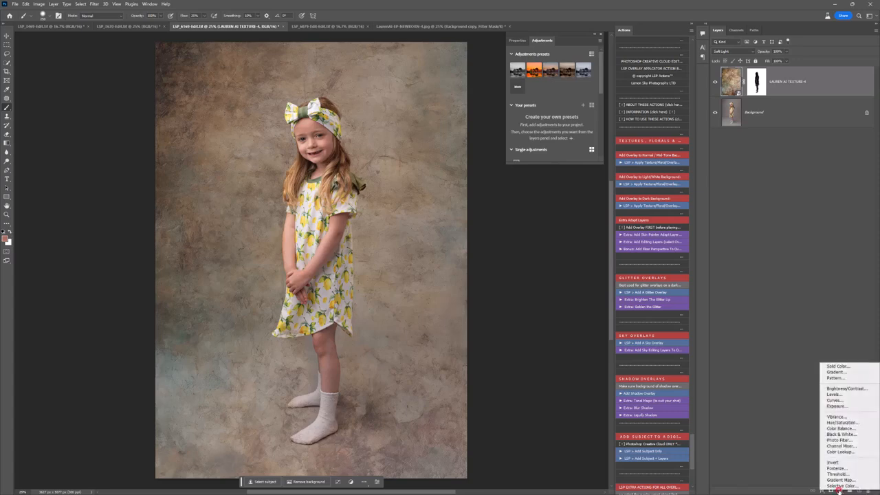
left_click(841, 423)
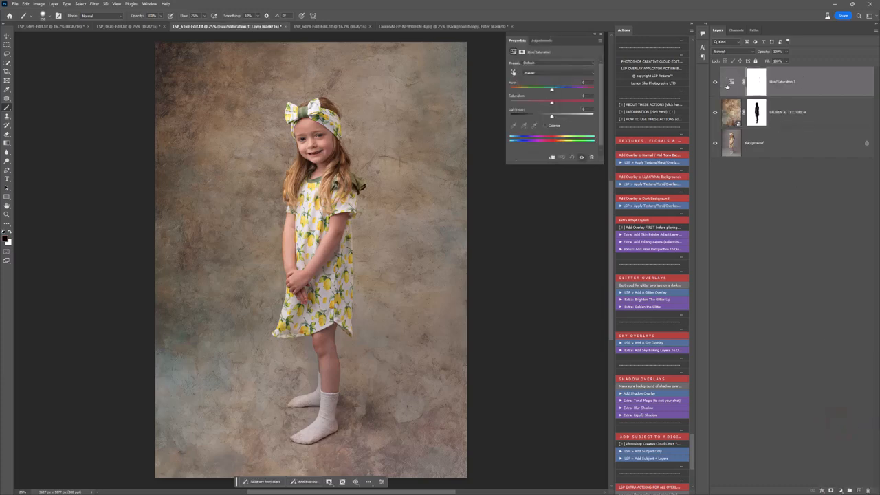
left_click_drag(551, 102, 593, 106)
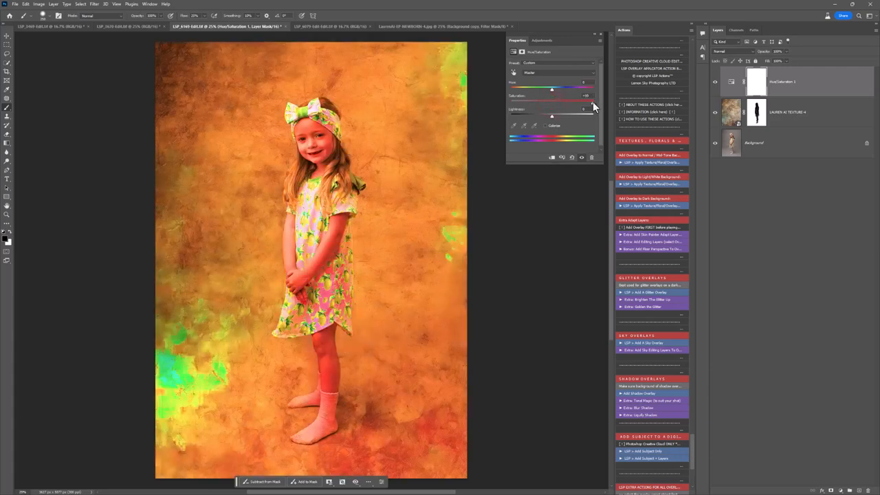
key("ctrl+z")
right_click(779, 88)
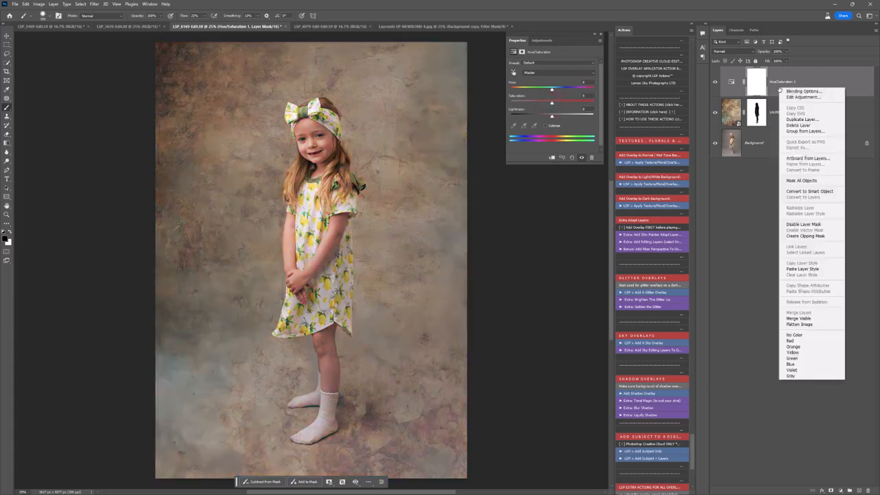
left_click(805, 235)
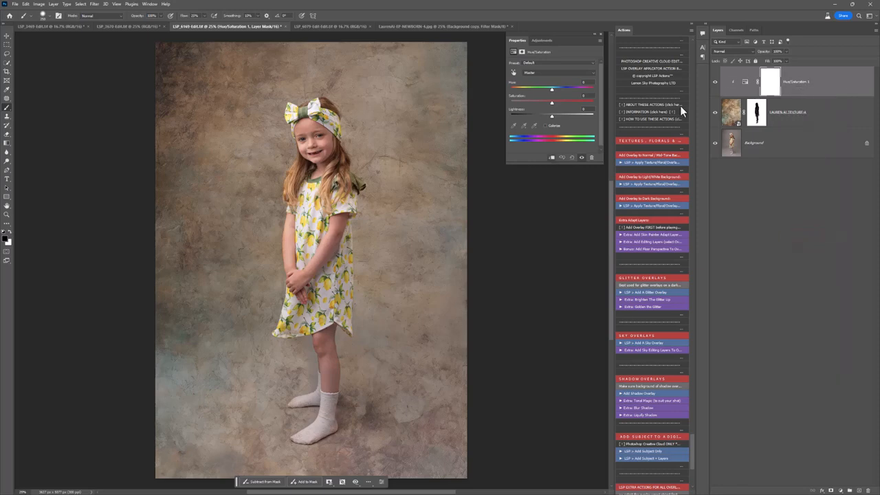
Lower the Saturation of the clipped adjustment strongly so the texture blends with the grey backdrop.
mouse_move(550, 104)
left_mouse_down()
mouse_move(595, 101)
mouse_move(479, 102)
mouse_move(552, 111)
left_mouse_up()
left_click_drag(552, 103, 521, 101)
mouse_move(523, 102)
left_mouse_down()
mouse_move(547, 105)
mouse_move(550, 89)
mouse_move(538, 88)
mouse_move(562, 88)
mouse_move(539, 82)
mouse_move(553, 87)
mouse_move(521, 105)
left_mouse_up()
Try moving the texture image across the backdrop.
left_click(756, 113)
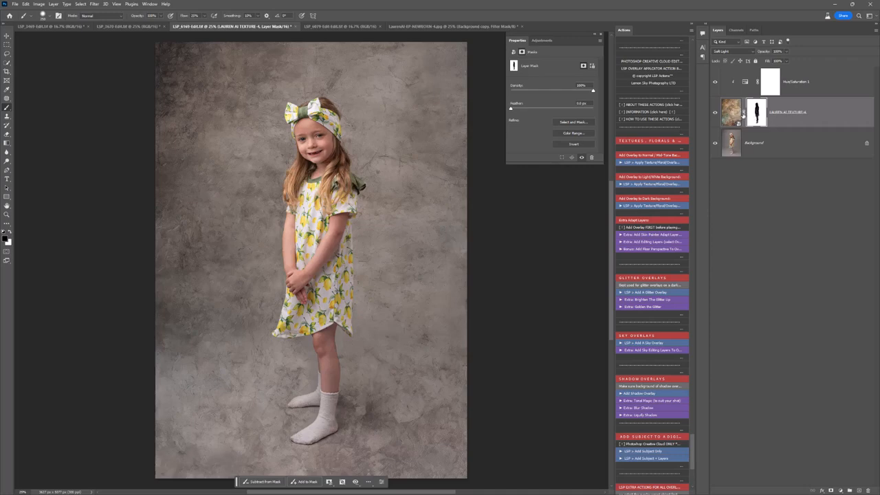
left_click(730, 112)
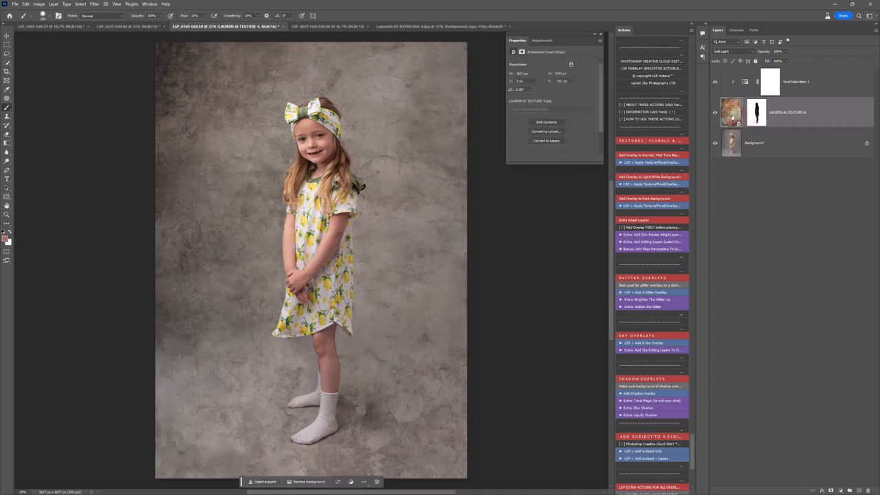
key("v")
left_click_drag(355, 232, 562, 235)
left_click_drag(424, 266, 397, 257)
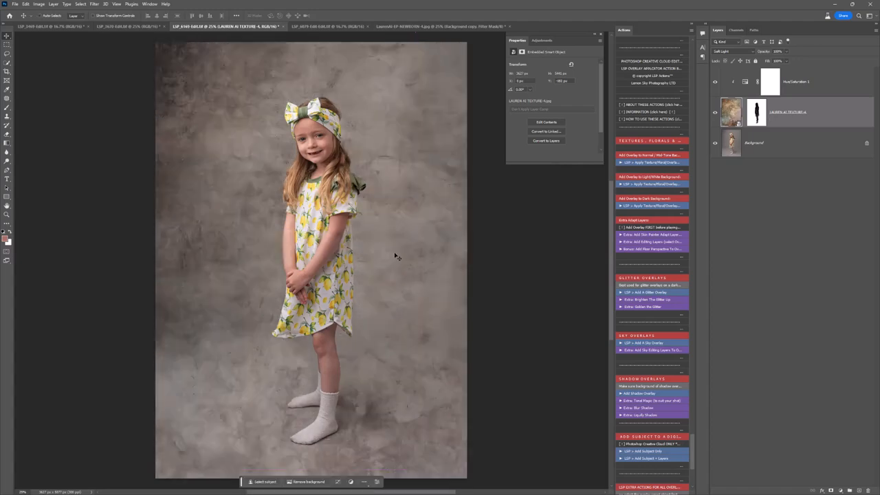
Rasterize the texture layer and make a rectangular selection of its floor area, from the dress hem down across the full width.
right_click(771, 121)
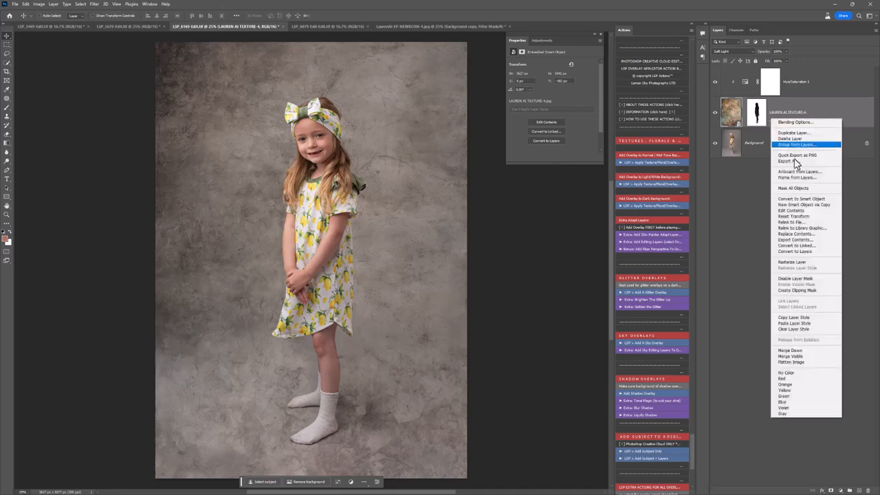
left_click(824, 263)
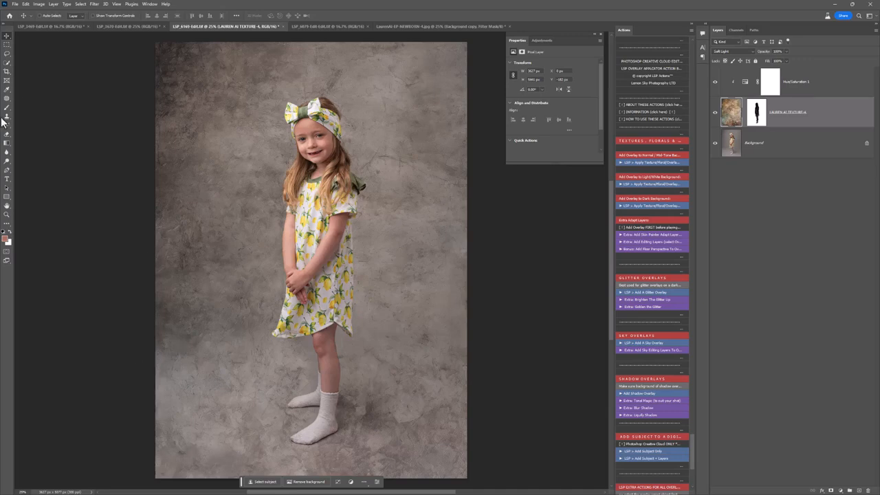
left_click(6, 45)
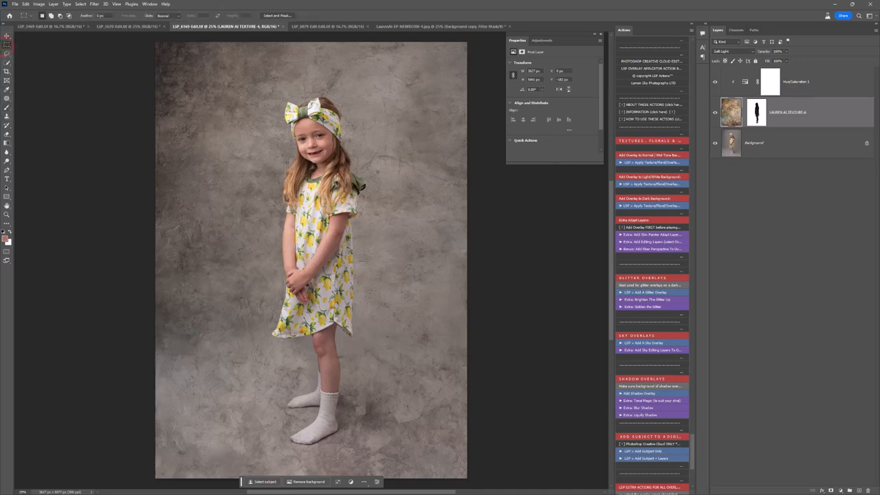
scroll(309, 275, "down", 1)
left_click_drag(538, 456, 112, 315)
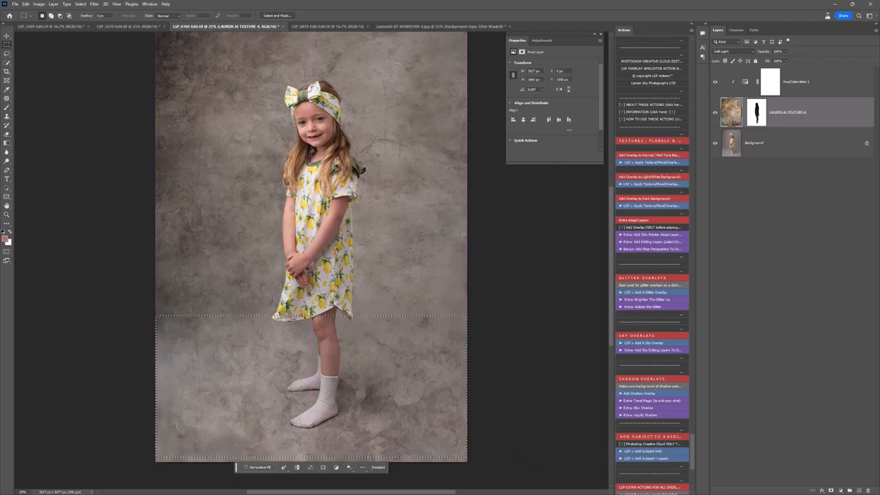
Apply a Perspective transform to the selected floor texture, widening its lower edge far beyond both sides of the photo.
key("ctrl+t")
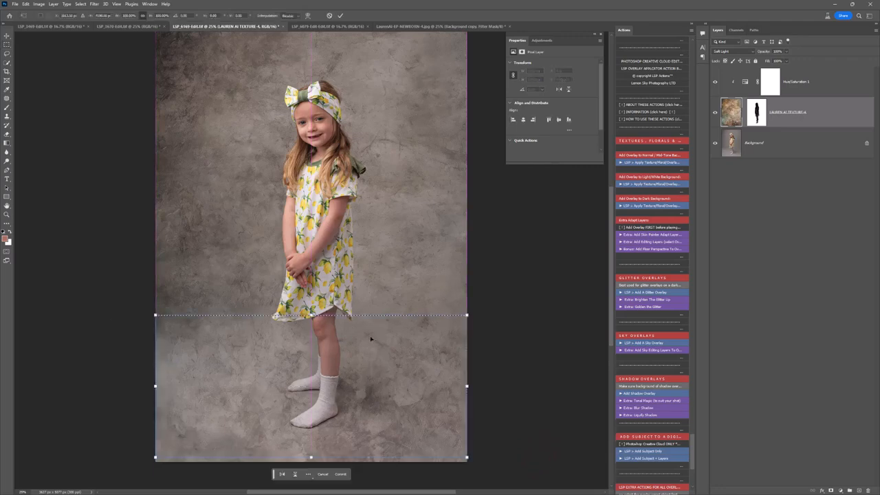
right_click(205, 350)
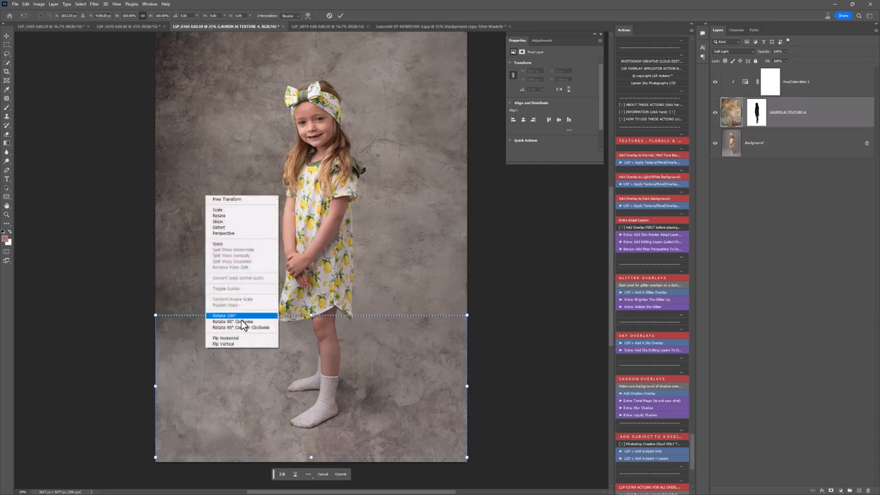
left_click(251, 235)
left_click_drag(467, 457, 631, 405)
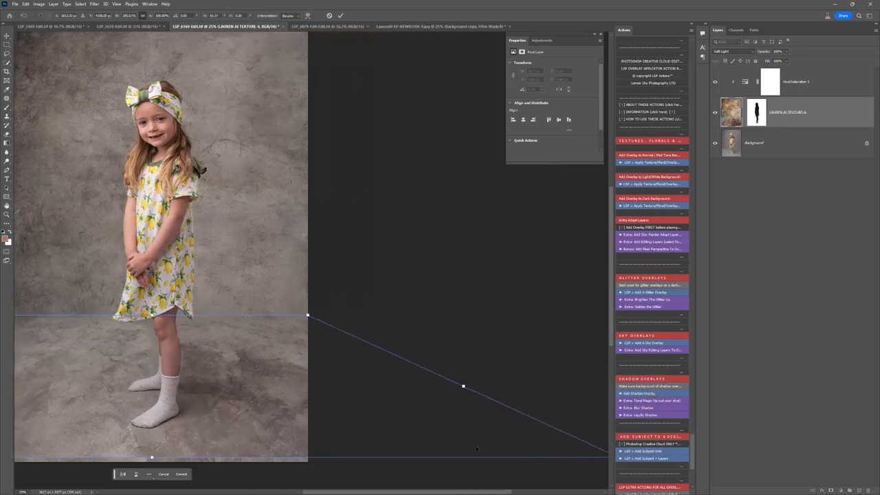
left_click_drag(431, 489, 375, 489)
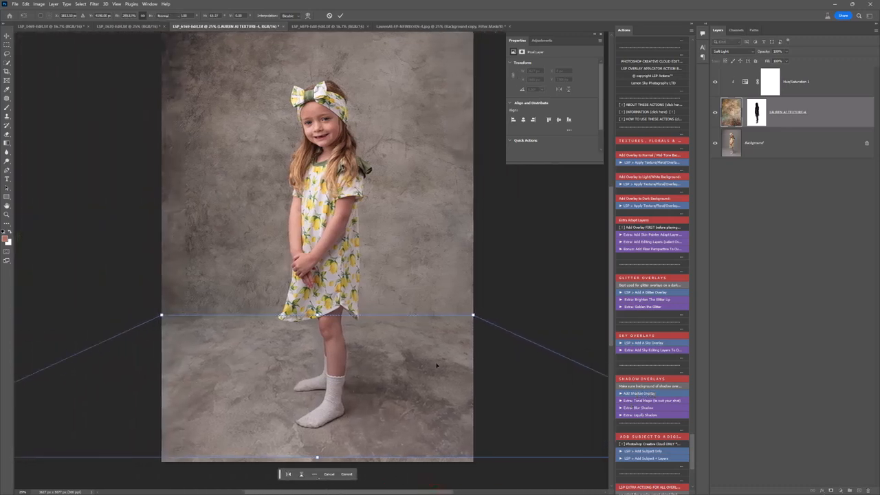
key("Return")
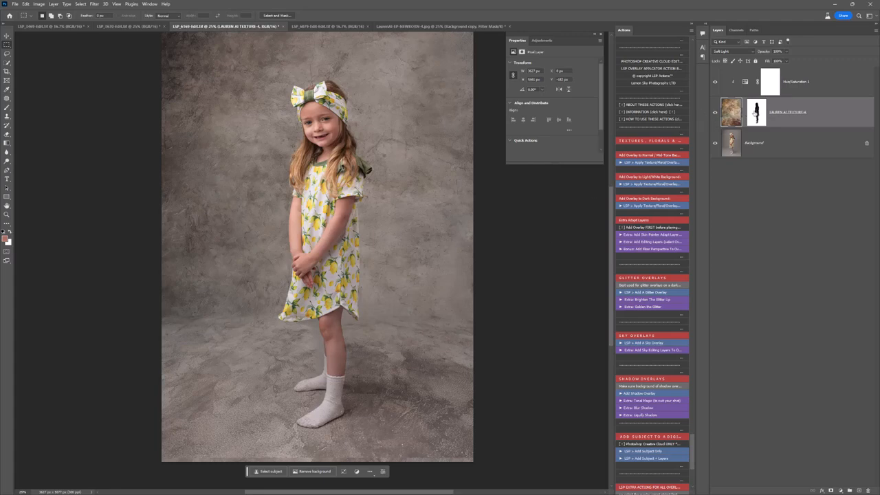
Compare the photo with and without the texture layer, and reduce that layer's opacity to about 46%.
left_click(715, 112)
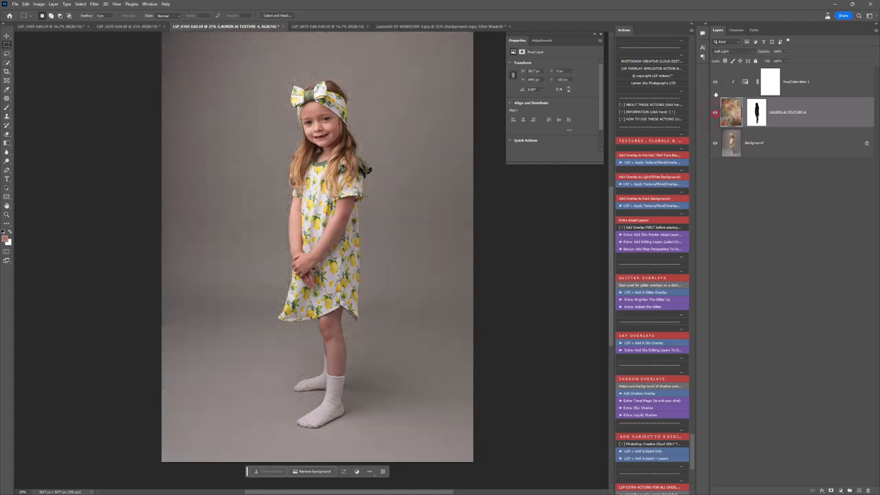
left_click(714, 112)
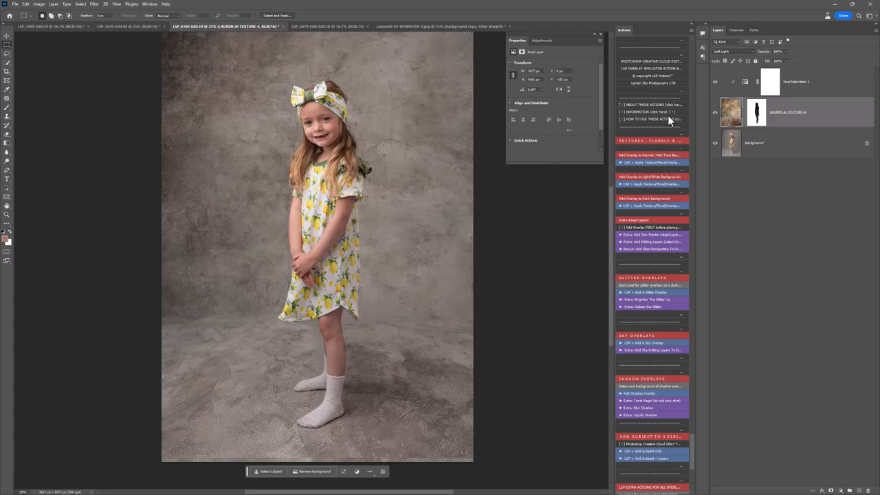
mouse_move(782, 62)
left_mouse_down()
mouse_move(763, 63)
mouse_move(771, 64)
left_mouse_up()
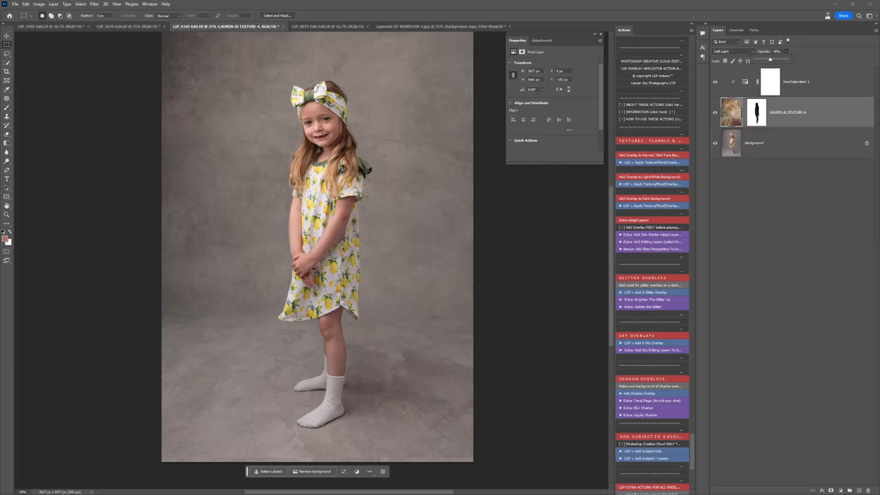
View the white-backdrop photo LSP_6079 and the newborn composite among the other open documents.
left_click(322, 26)
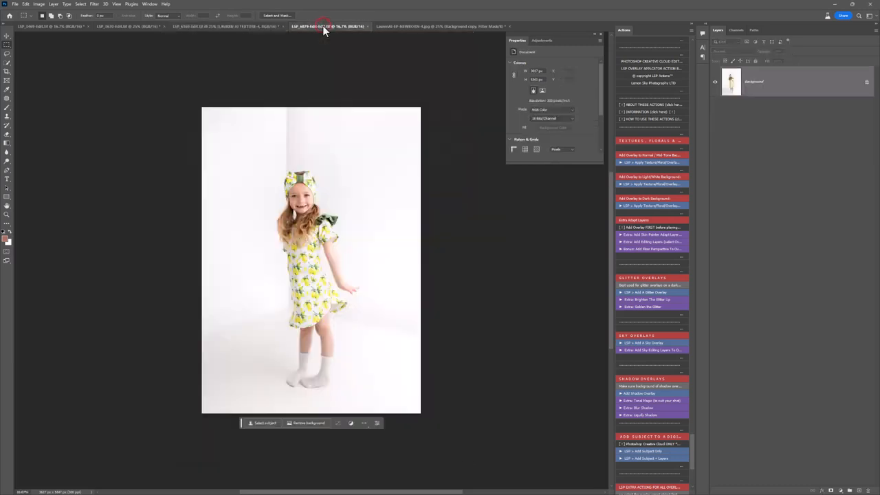
left_click(417, 27)
scroll(204, 34, "up", 3)
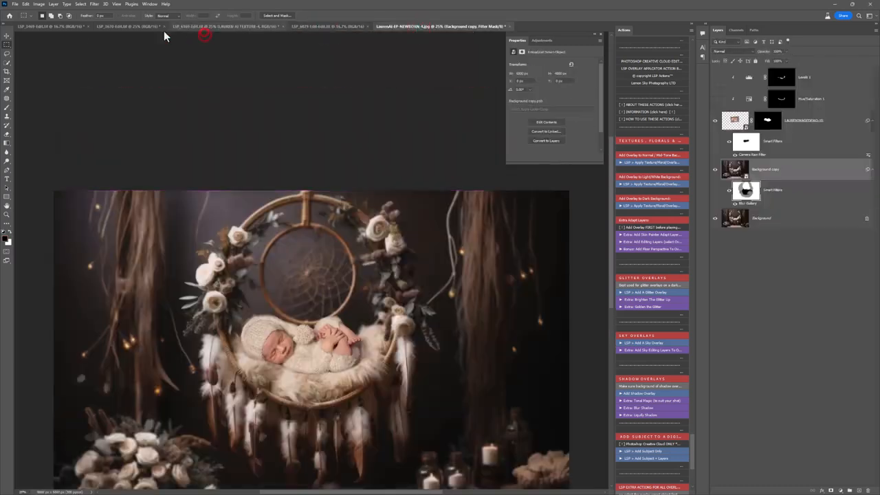
Switch to the photo of the girl on the rocking horse and place the LAUREN AI Floral and Overlay-53 image as embedded.
left_click(114, 25)
scroll(309, 261, "down", 2)
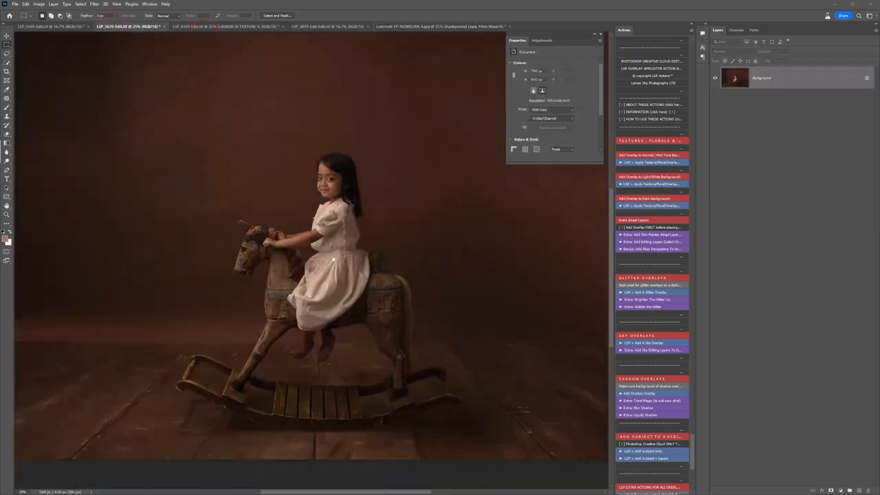
left_click(809, 144)
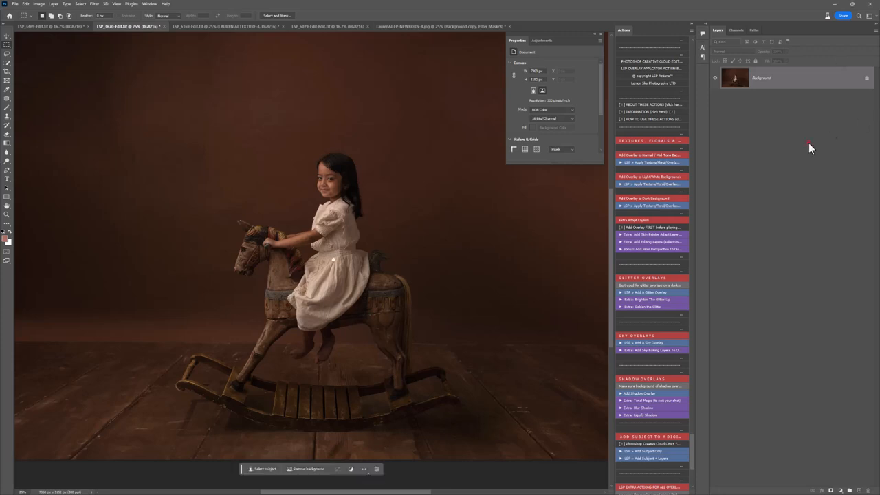
left_click(15, 7)
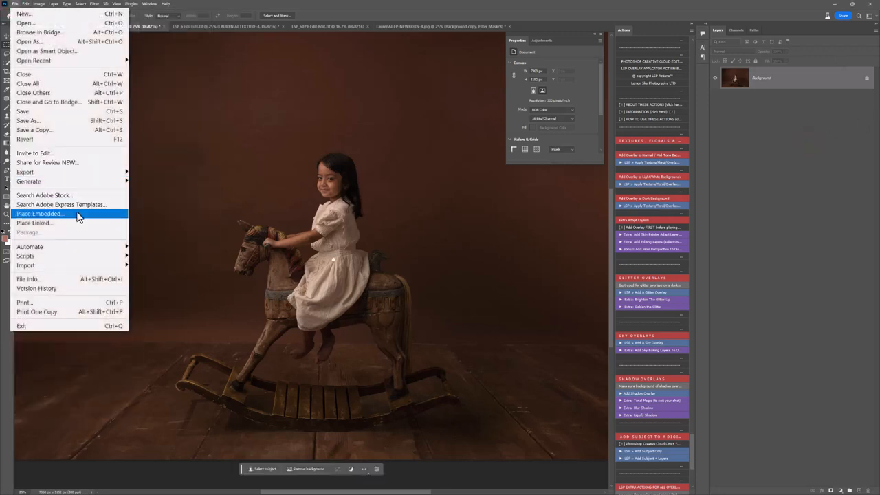
left_click(77, 214)
double_click(133, 131)
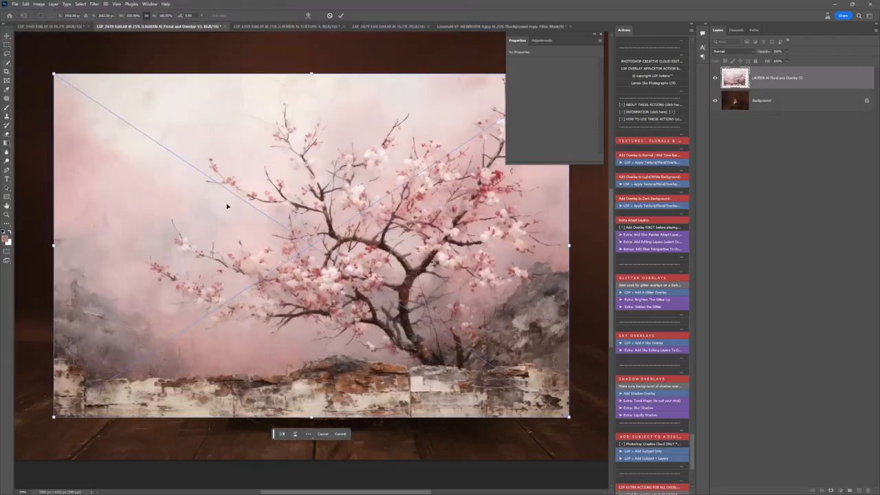
Shift the placed floral overlay towards the photo's upper-left and lower its opacity to about 42%.
left_click_drag(224, 246, 169, 180)
left_click_drag(432, 318, 436, 298)
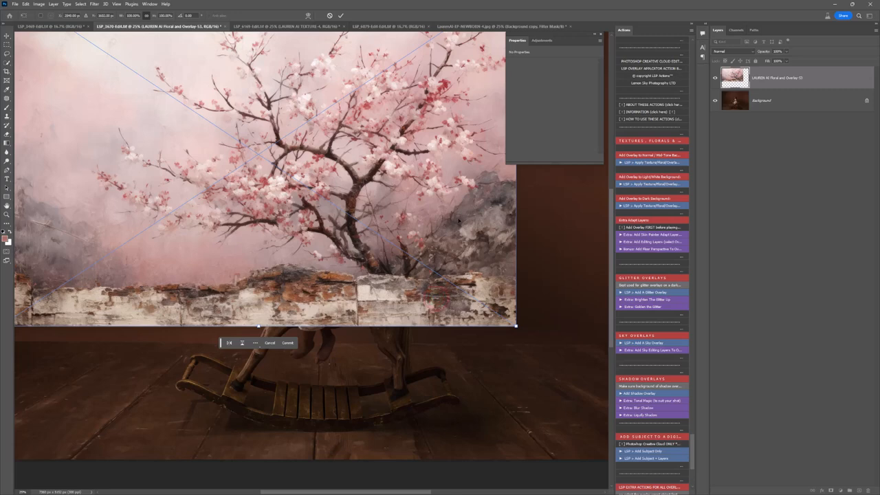
left_click(786, 53)
left_click_drag(784, 60, 766, 60)
Enlarge and stretch the floral overlay to span the backdrop's width, with its brick wall reaching down to the floor line.
left_click_drag(477, 257, 447, 237)
left_click_drag(485, 306, 563, 357)
left_click_drag(438, 304, 481, 284)
scroll(392, 269, "down", 2)
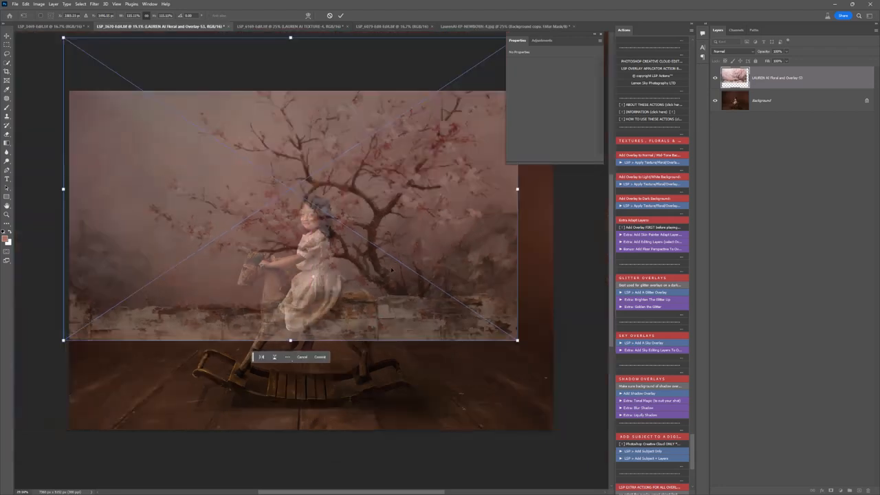
left_click_drag(512, 203, 550, 198)
left_click_drag(511, 221, 507, 222)
left_click_drag(72, 198, 69, 198)
key("Return")
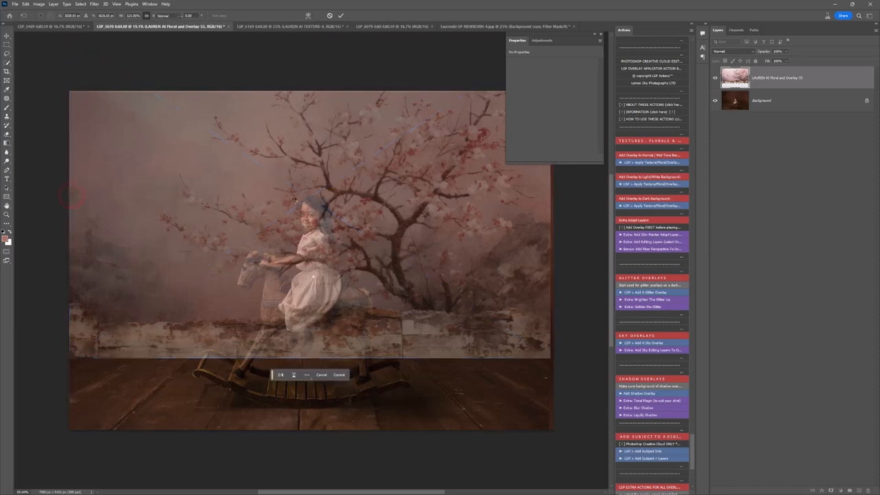
Add a layer mask to the floral overlay and restore the layer's opacity to 100%.
left_click(830, 490)
left_click(730, 51)
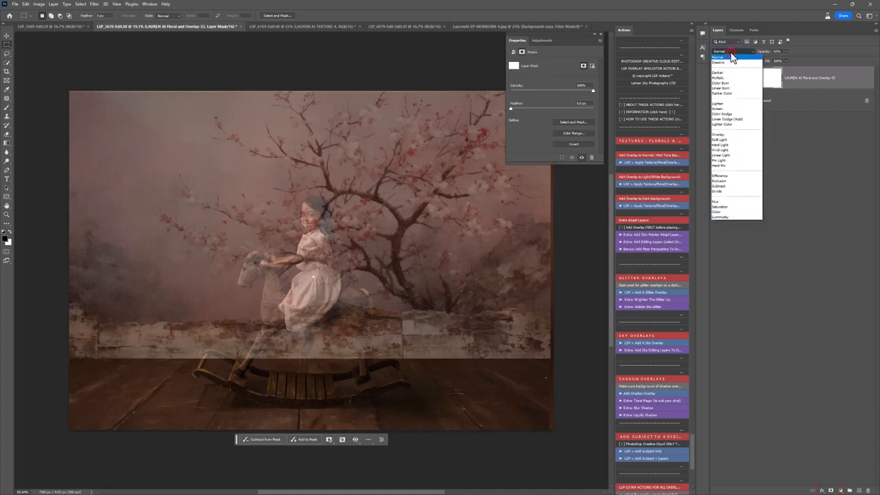
left_click(787, 60)
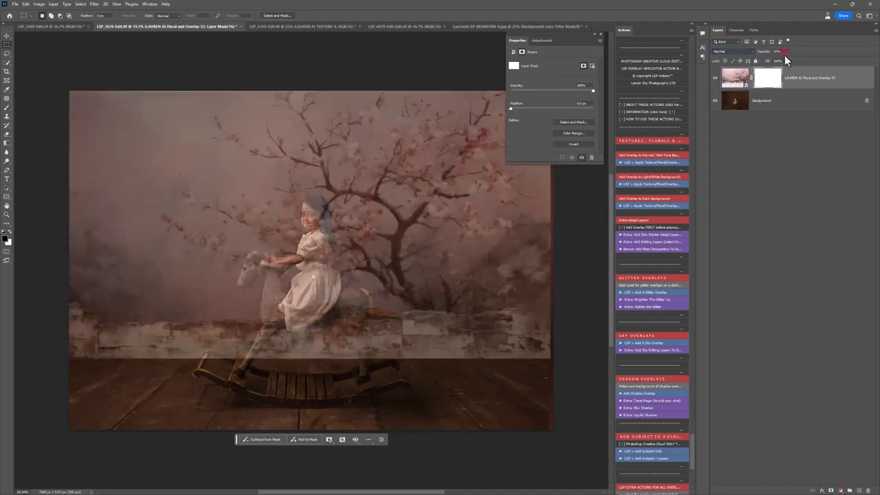
left_click_drag(788, 60, 820, 61)
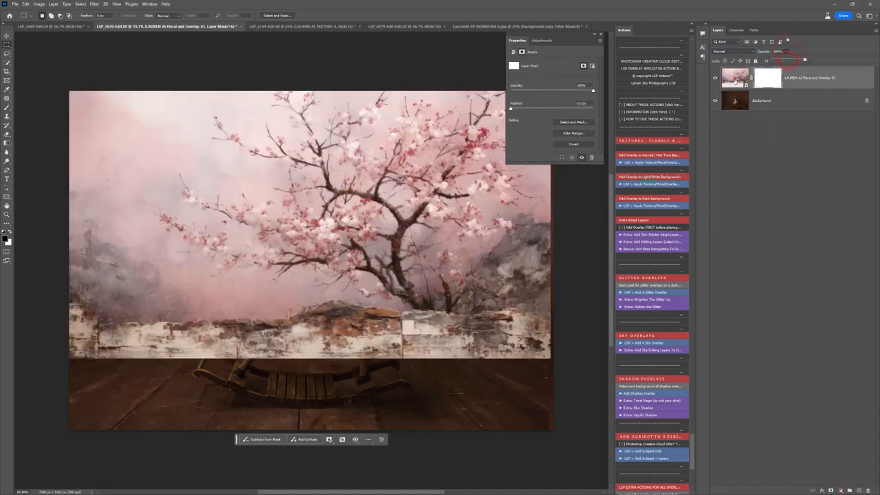
Set the floral overlay layer's blend mode to Soft Light.
left_click(733, 79)
left_click(734, 51)
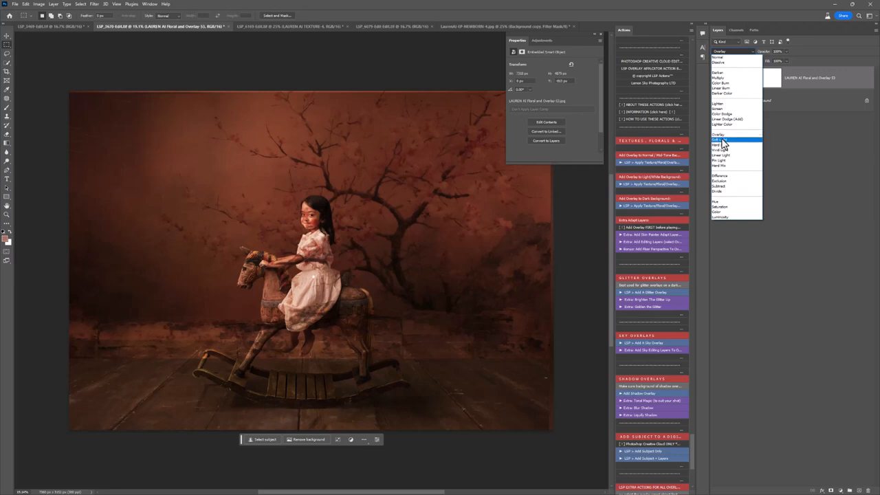
left_click(721, 140)
Paint black on the overlay's layer mask over the girl with a soft brush to remove the texture from her.
left_click(764, 79)
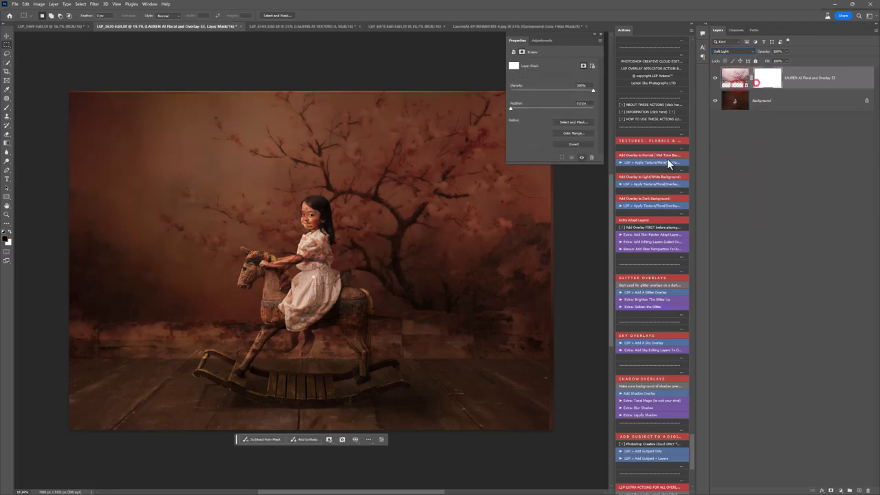
right_click(311, 250)
left_click(325, 241)
left_click(7, 108)
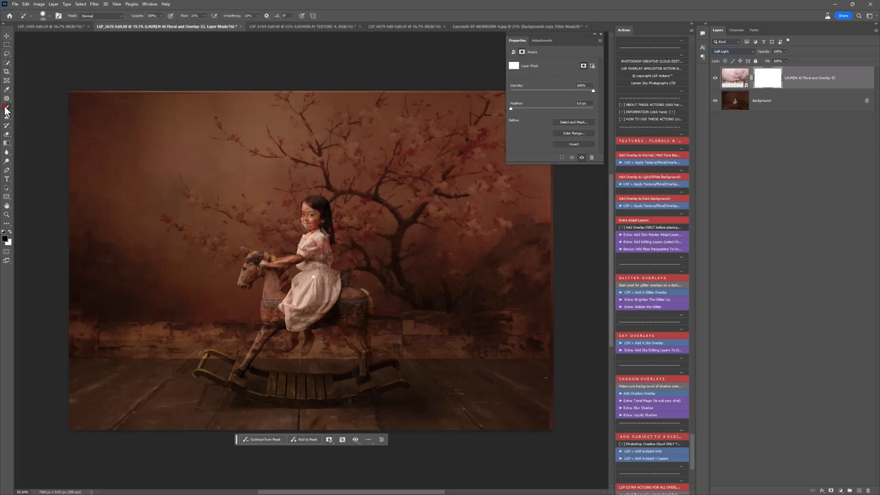
mouse_move(308, 214)
left_mouse_down()
mouse_move(326, 275)
mouse_move(308, 293)
mouse_move(311, 315)
mouse_move(286, 317)
mouse_move(267, 306)
mouse_move(271, 264)
mouse_move(249, 262)
mouse_move(273, 284)
mouse_move(304, 287)
mouse_move(312, 242)
mouse_move(314, 267)
mouse_move(321, 255)
mouse_move(309, 215)
left_mouse_up()
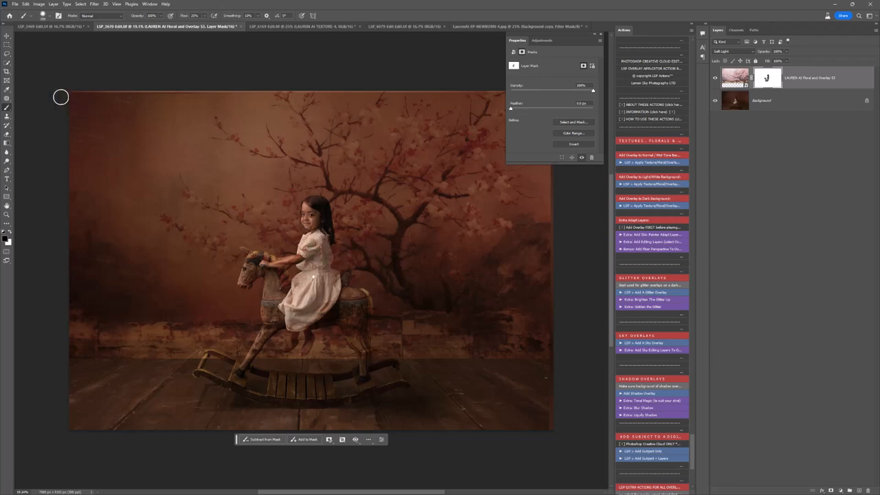
Make a Quick Selection of the girl and the rocking horse on the Background layer.
left_click(6, 63)
left_click_drag(307, 253, 296, 259)
key("alt+bracketleft")
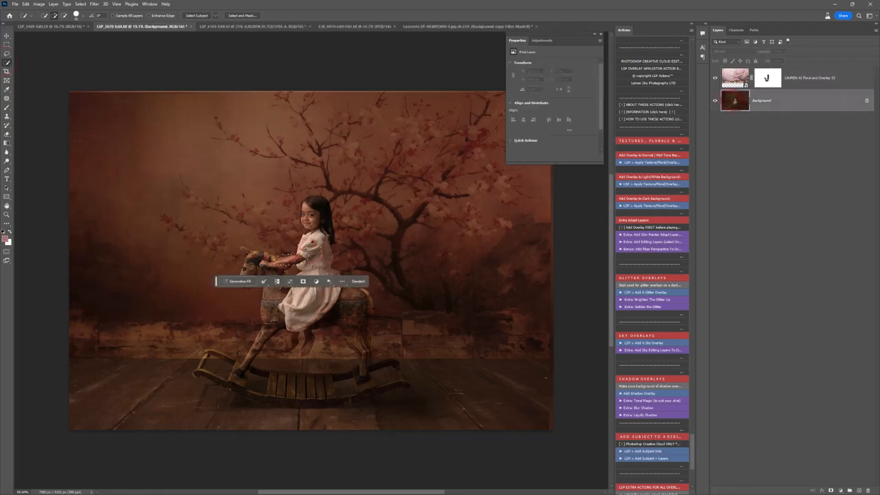
key("ctrl+d")
mouse_move(318, 244)
left_mouse_down()
mouse_move(276, 267)
mouse_move(335, 312)
left_mouse_up()
mouse_move(248, 368)
left_mouse_down()
mouse_move(247, 377)
mouse_move(309, 384)
left_mouse_up()
left_click_drag(313, 230, 311, 214)
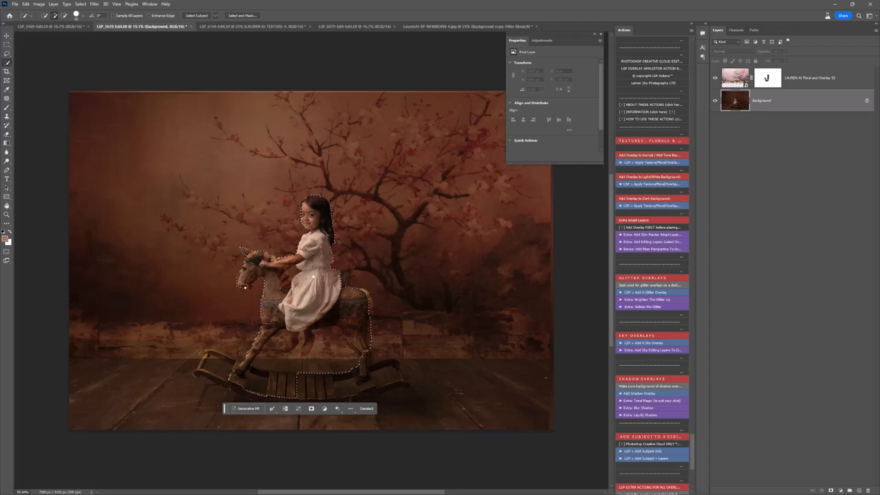
Subtract stray background areas around the girl and the horse from the selection.
key("alt")
key("alt")
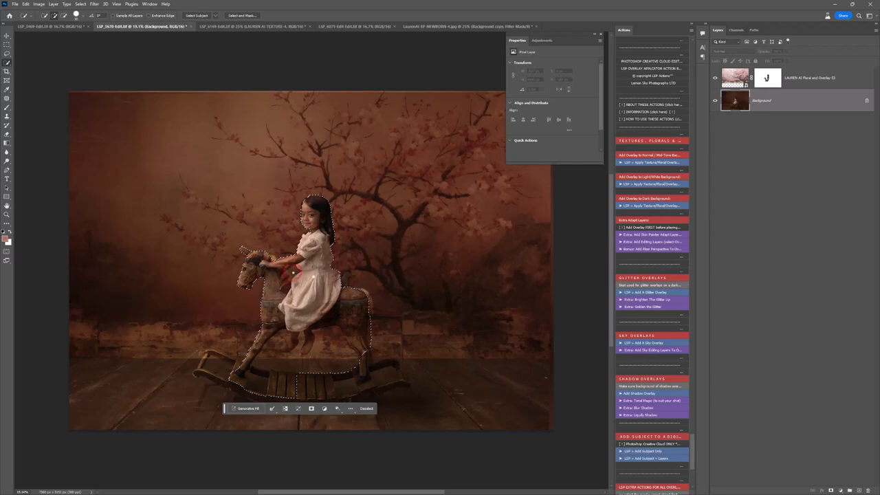
key("alt")
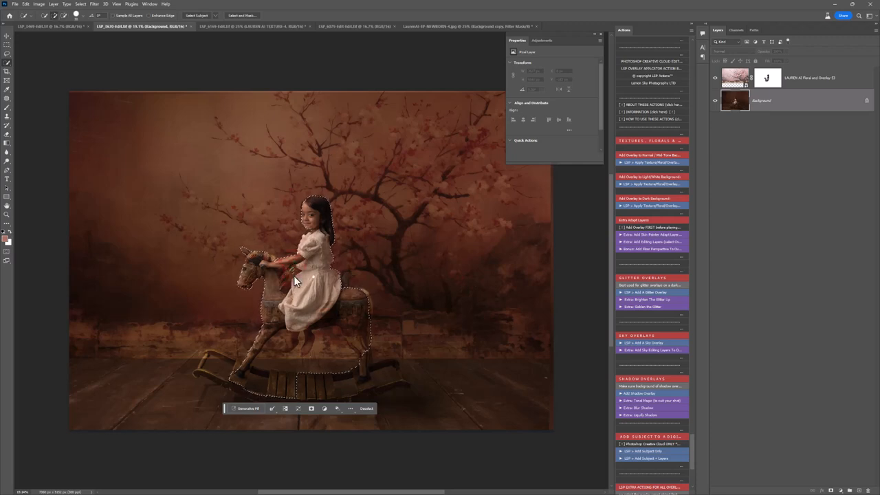
key("alt")
key("alt")
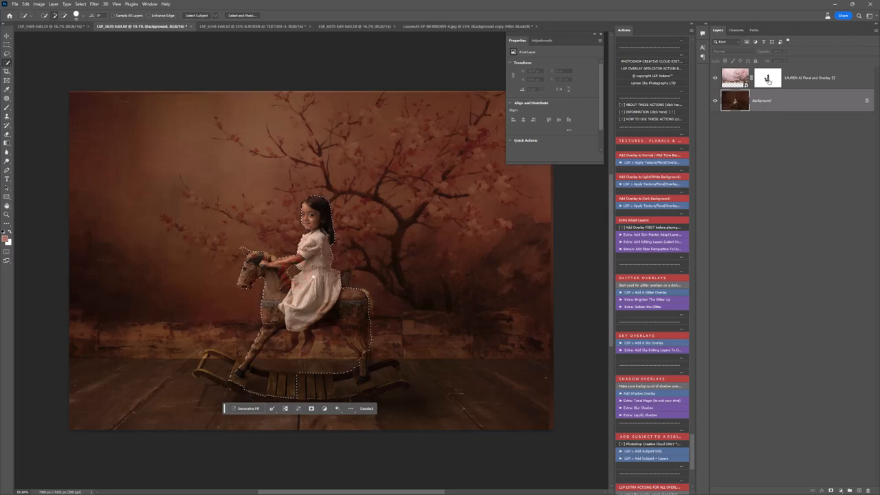
Paint black inside the selection on the overlay's mask to clear the texture from the girl and horse, and deselect.
left_click(768, 79)
key("b")
right_click(313, 288)
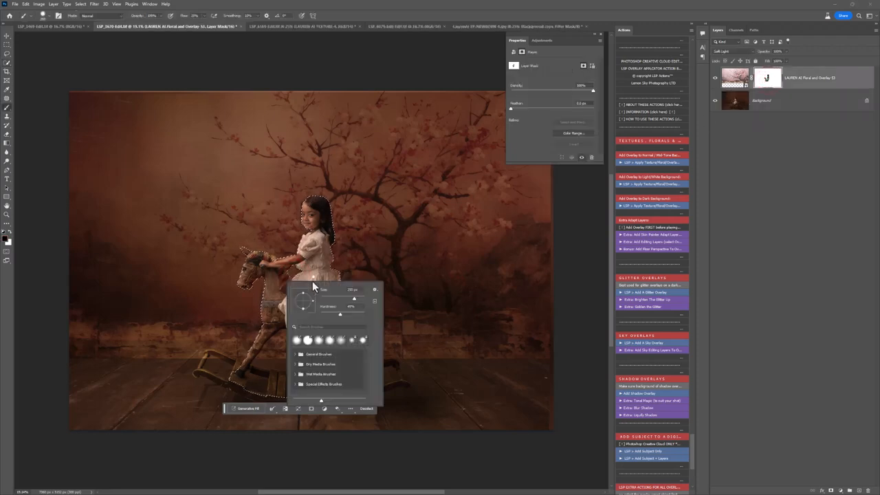
mouse_move(313, 237)
left_mouse_down()
mouse_move(275, 257)
mouse_move(349, 265)
left_mouse_up()
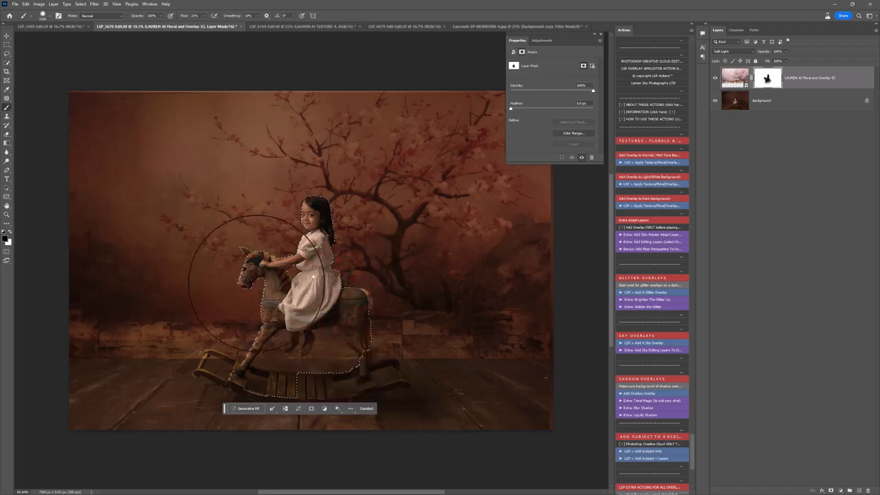
key("ctrl+d")
Mask the floral overlay off the wooden floor and the rocking base with a large soft black brush.
scroll(332, 289, "down", 2)
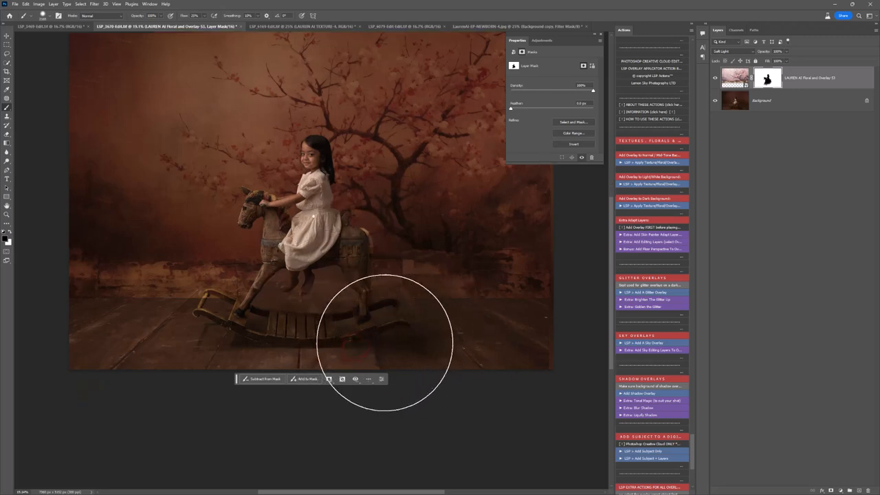
right_click(436, 275)
left_click(295, 298)
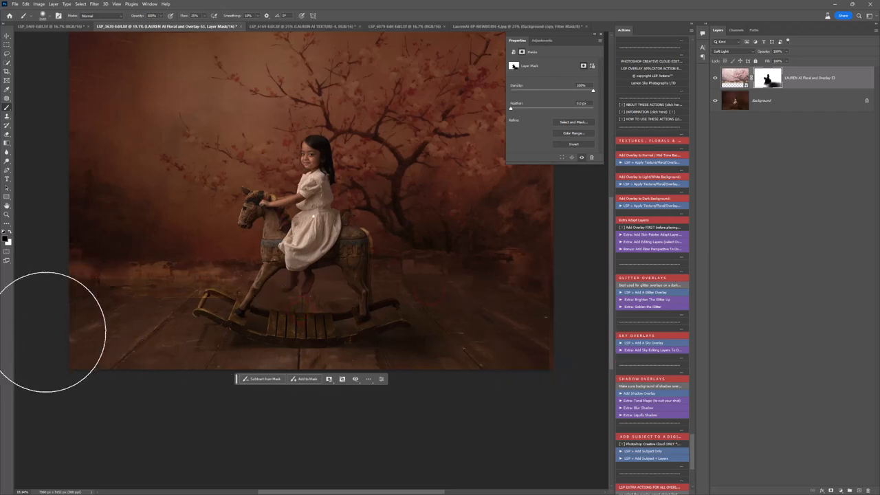
left_click_drag(269, 325, 279, 308)
Paint white on the overlay's mask with a much smaller brush to restore the texture in the gap beneath the horse's belly.
key("x")
key("bracketleft")
key("bracketleft")
key("bracketleft")
key("bracketleft")
key("bracketleft")
key("bracketleft")
key("bracketleft")
key("bracketleft")
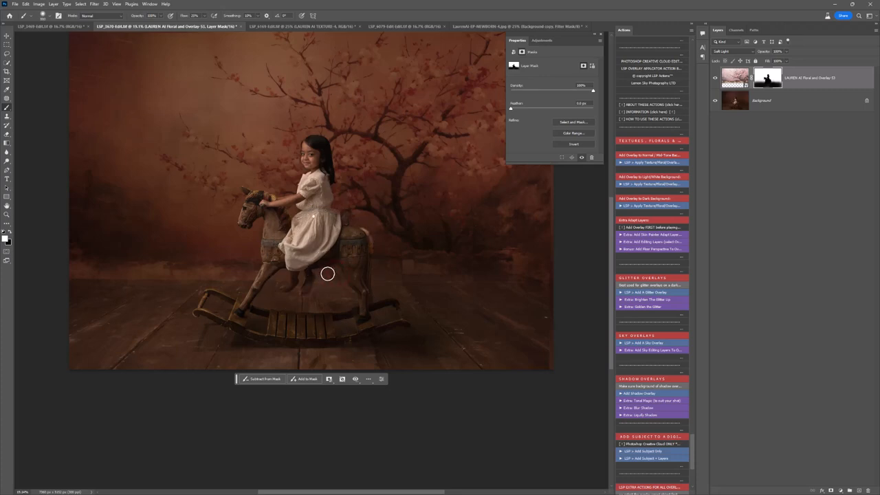
mouse_move(320, 270)
left_mouse_down()
mouse_move(334, 269)
mouse_move(315, 274)
left_mouse_up()
Crop the photo slightly tighter from its upper-left corner, keeping the girl and the rocking horse in frame.
scroll(271, 267, "up", 1)
scroll(275, 266, "up", 1)
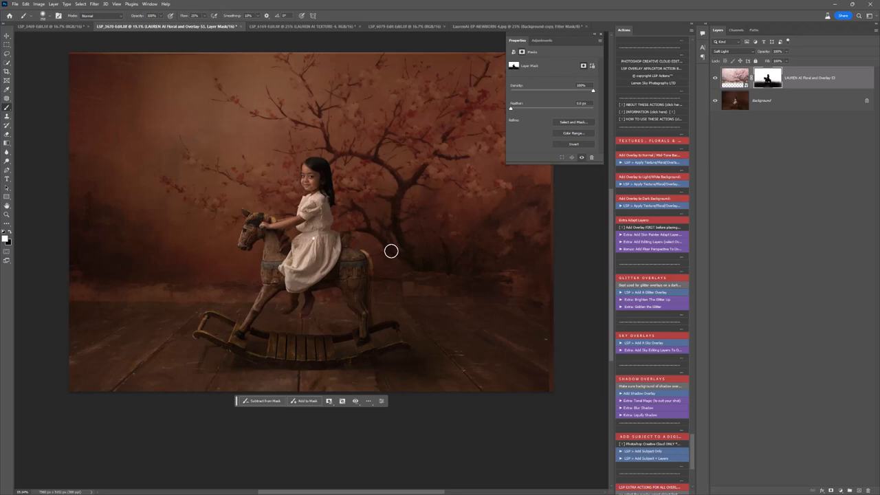
key("c")
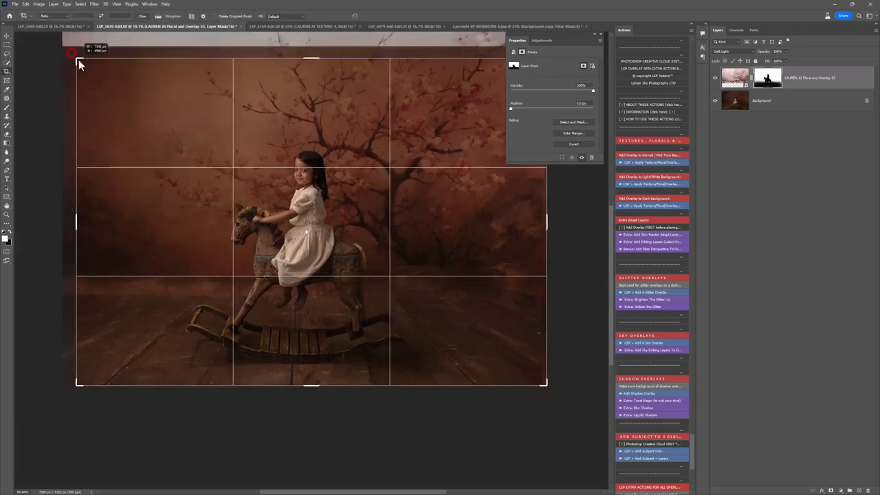
left_click_drag(183, 132, 215, 139)
key("Return")
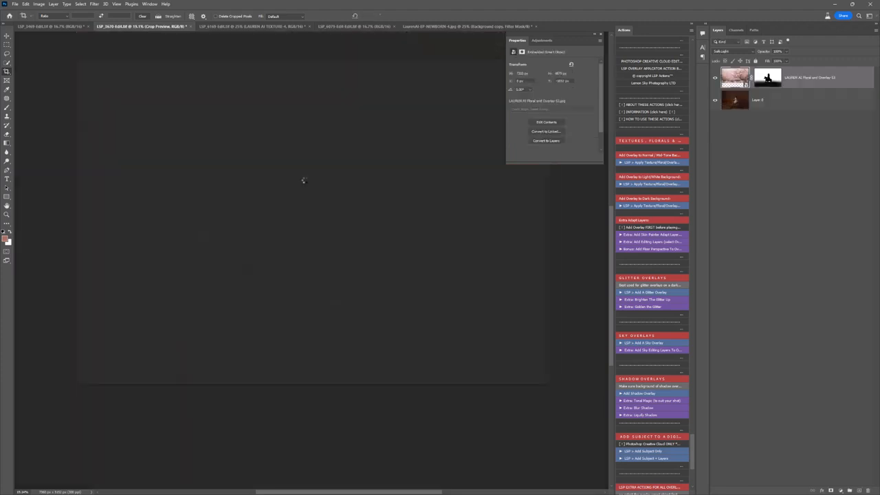
Try the Screen blend mode on the floral overlay, return it to Soft Light, and compare the photo without the overlay.
left_click(729, 52)
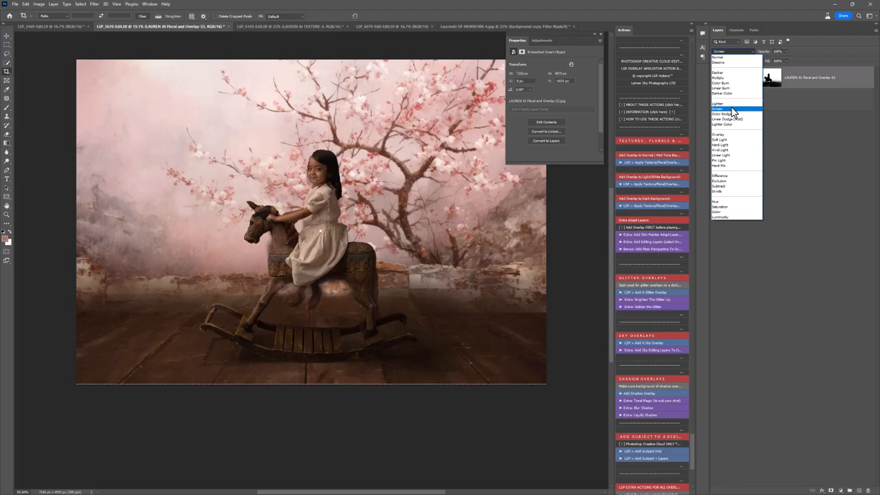
left_click(732, 110)
left_click(729, 52)
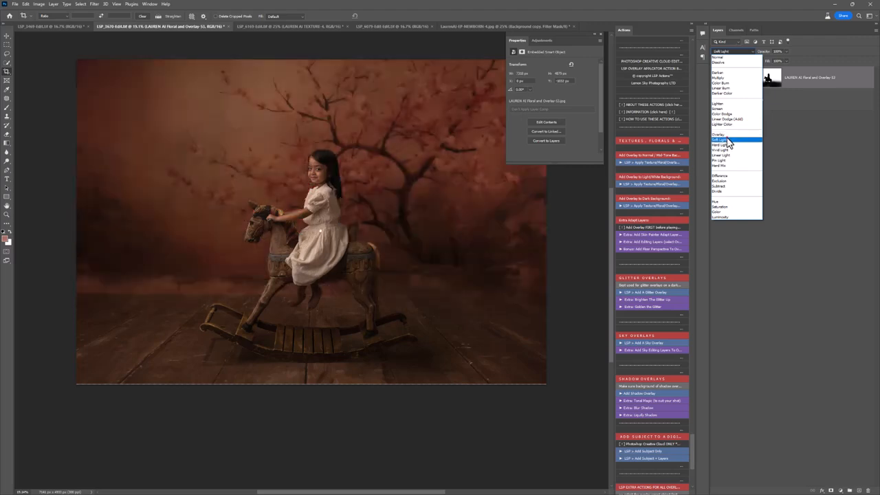
left_click(727, 140)
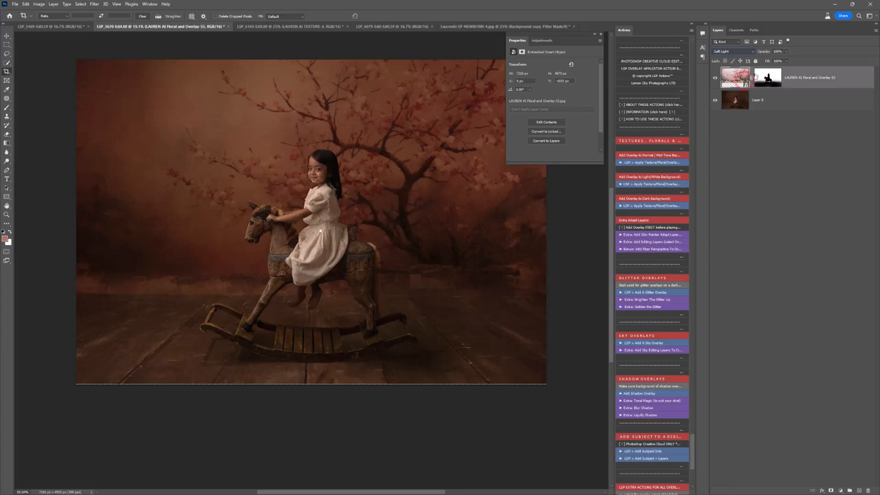
left_click(714, 78)
left_click(714, 78)
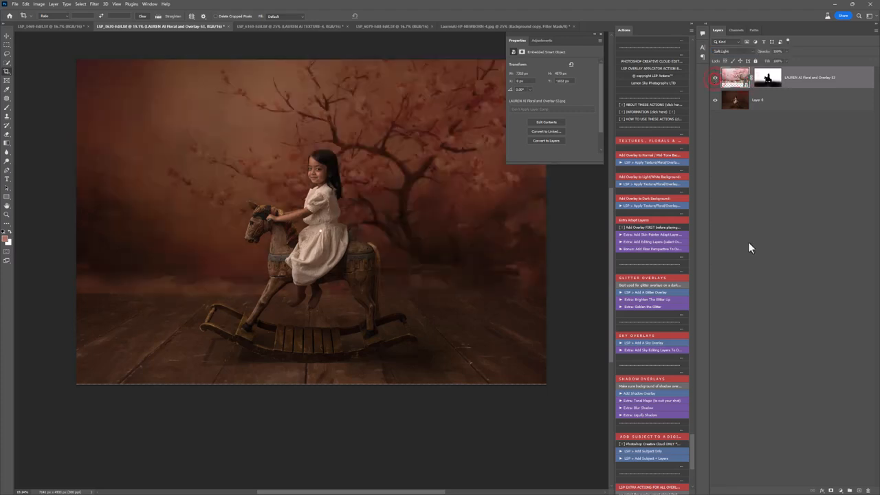
Clip a Hue/Saturation adjustment to the floral overlay, shifting its hue towards magenta with saturation +27 and lightness +22.
left_click(841, 490)
left_click(843, 420)
right_click(806, 79)
left_click(834, 223)
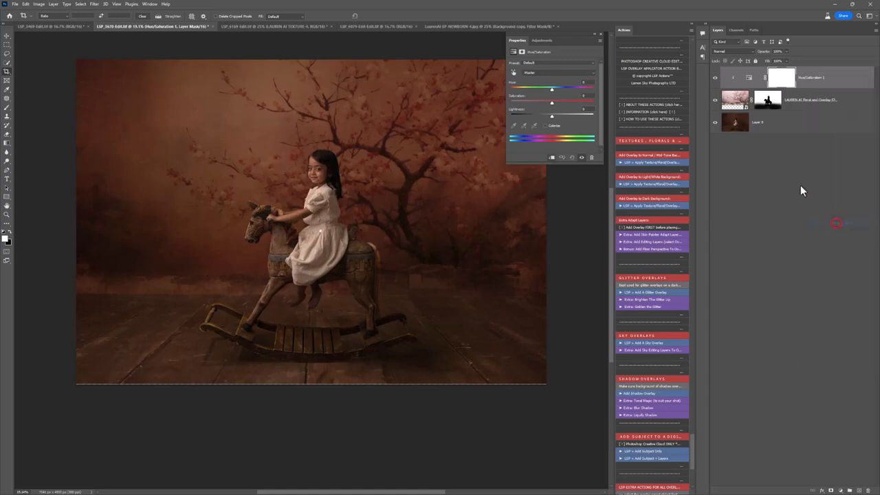
left_click_drag(541, 104, 561, 122)
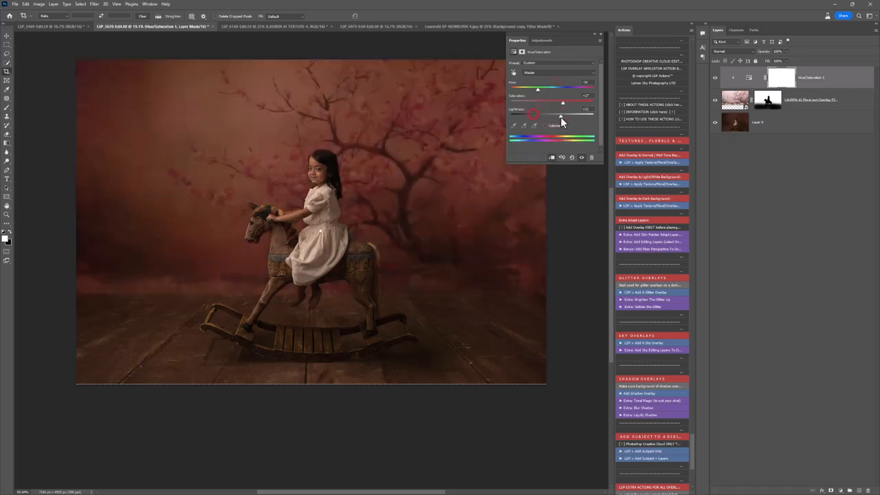
Select the floral overlay layer and look through the LSP Overlay Applicator actions for textures and editing layers.
left_click(743, 100)
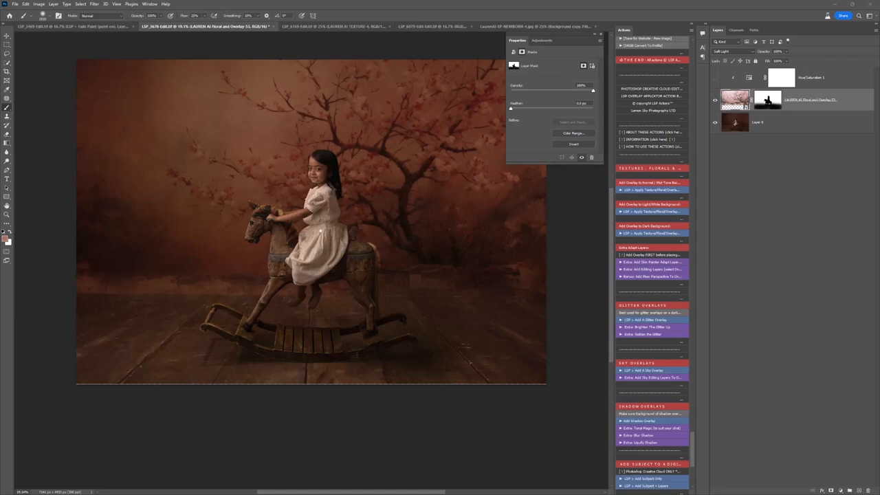
scroll(676, 382, "down", 1)
scroll(653, 405, "up", 4)
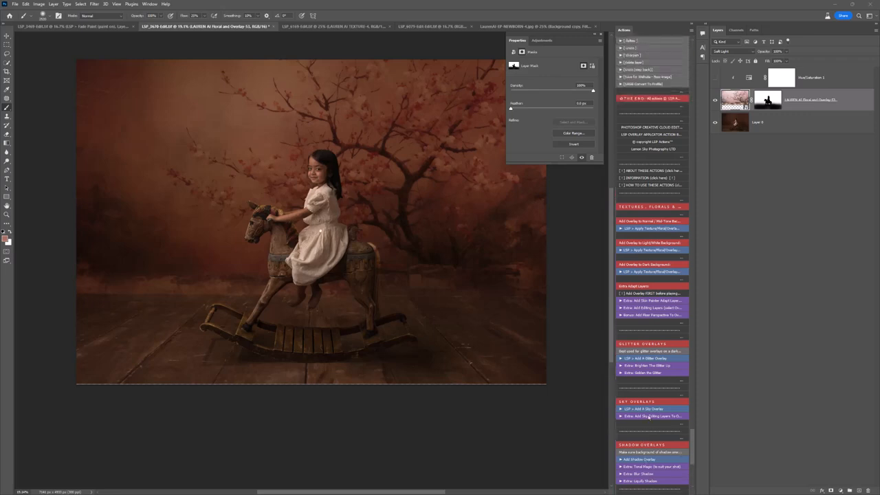
scroll(645, 416, "down", 1)
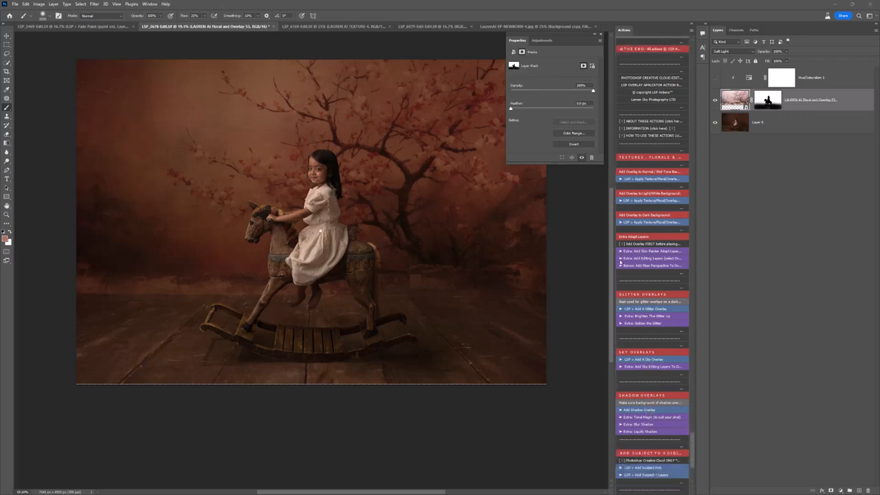